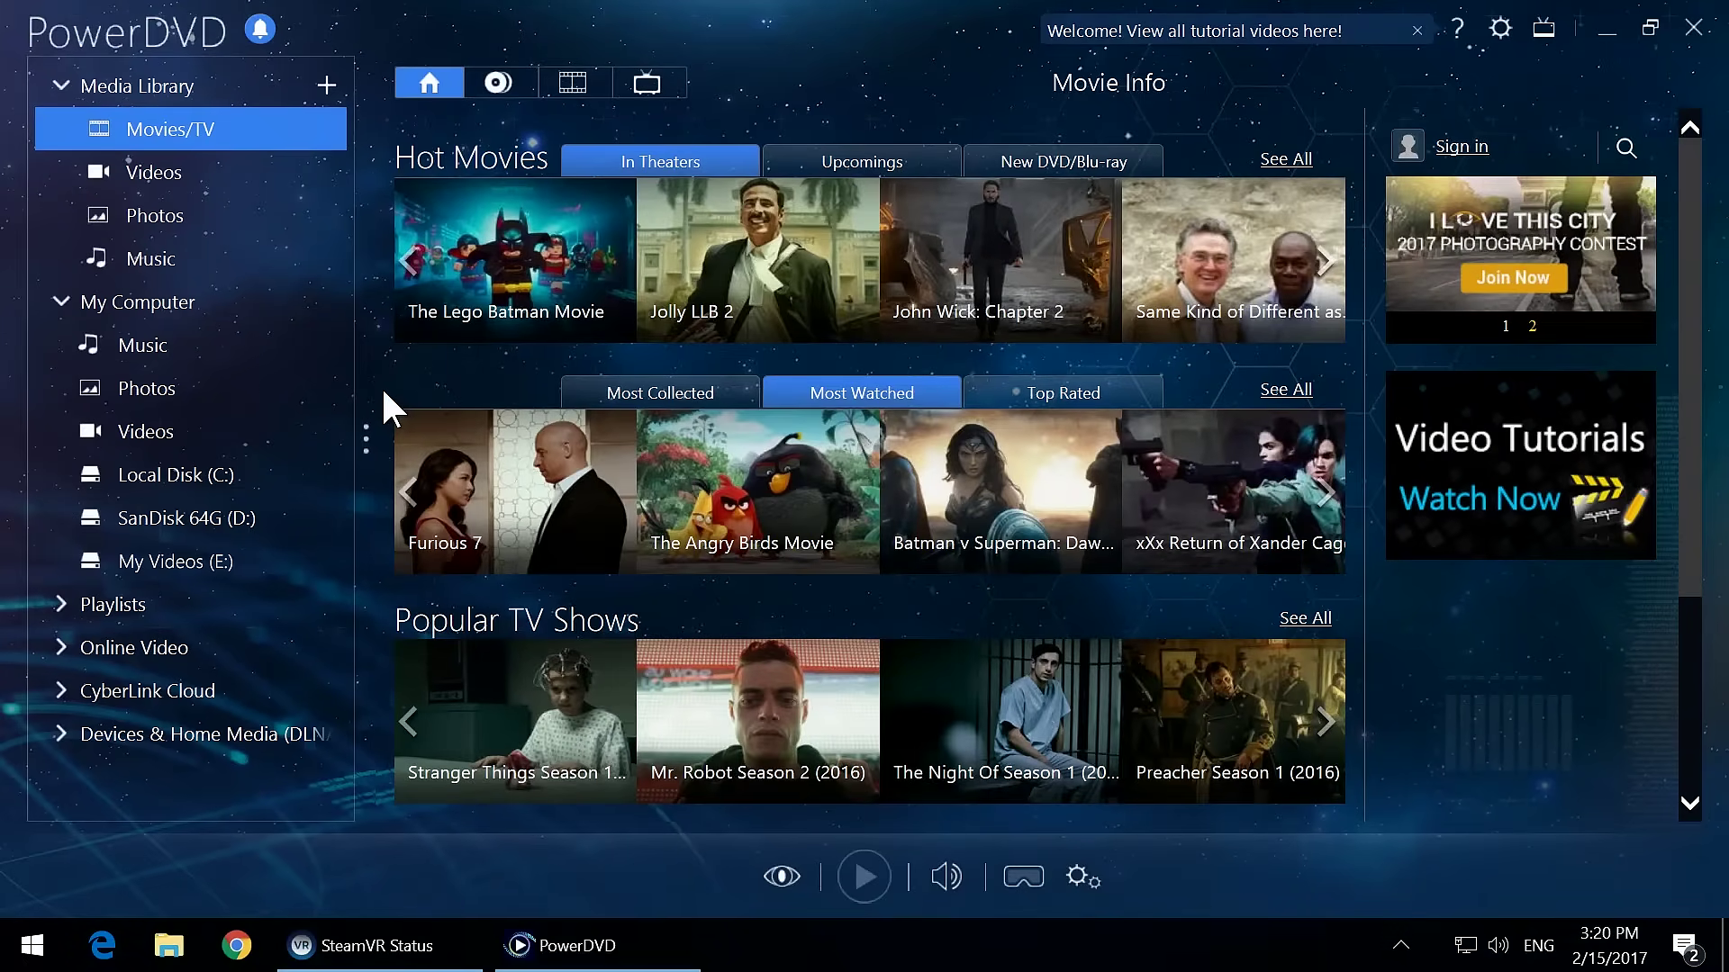
# Play '360 video of a tourist sightseeing boat.mp4' from E:\3D360\YouTube on the VR headset.
pyautogui.click(311, 546)
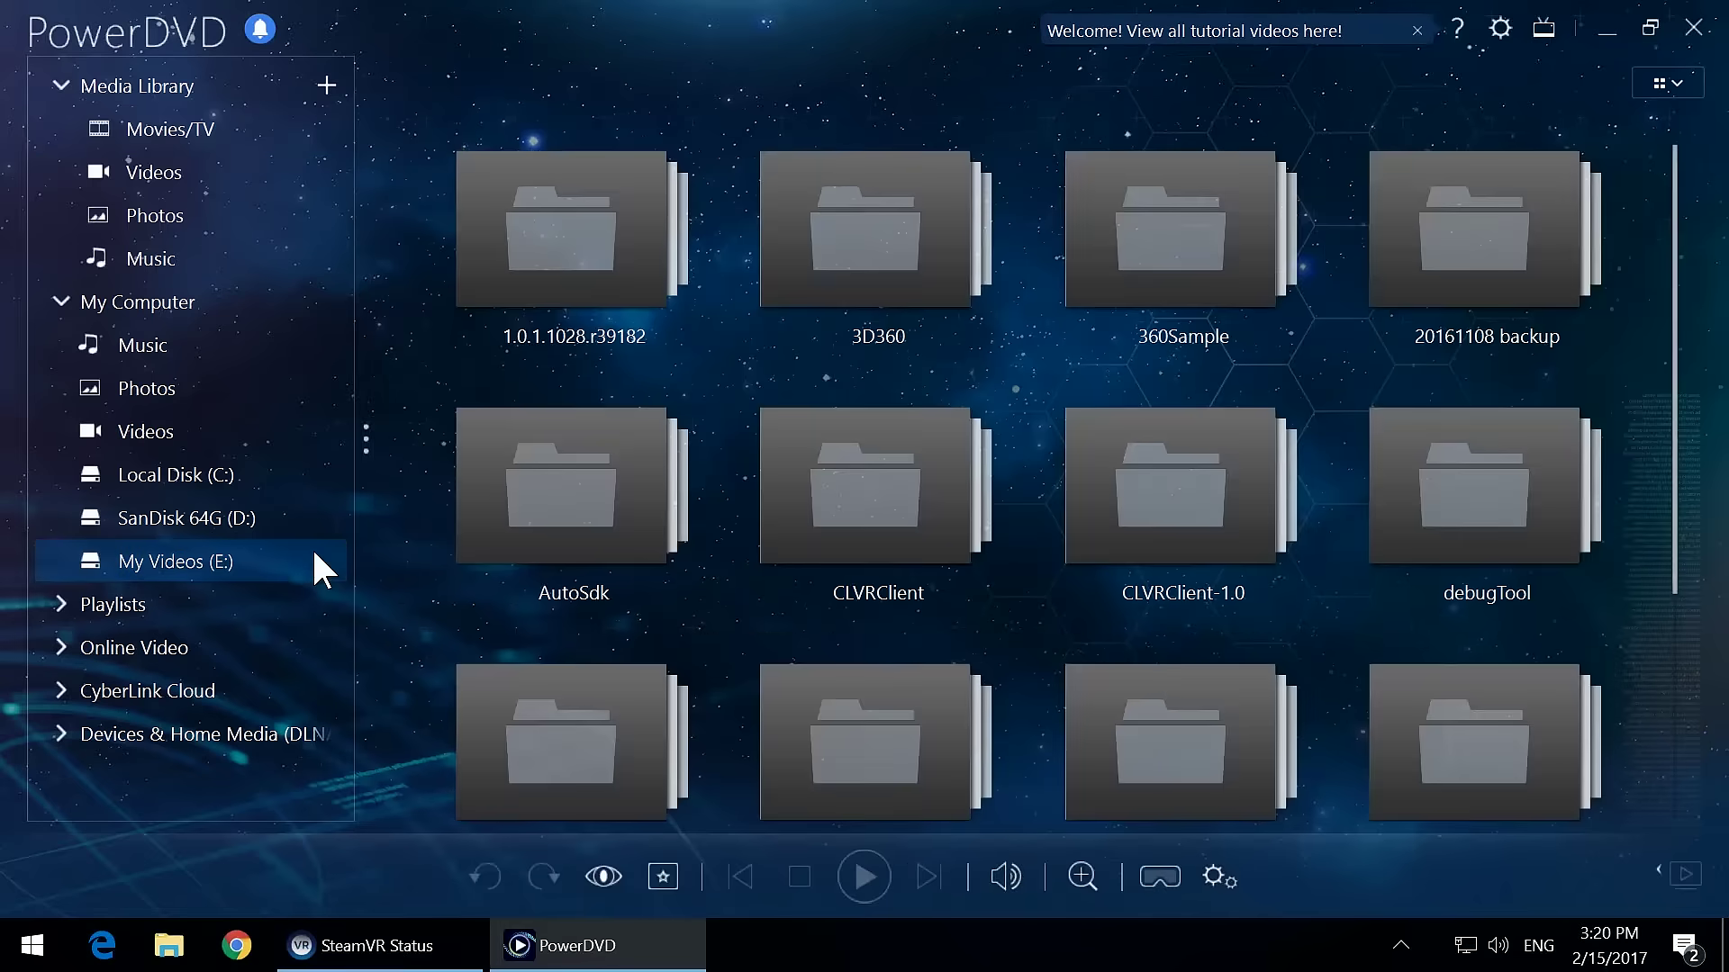
pyautogui.doubleClick(939, 269)
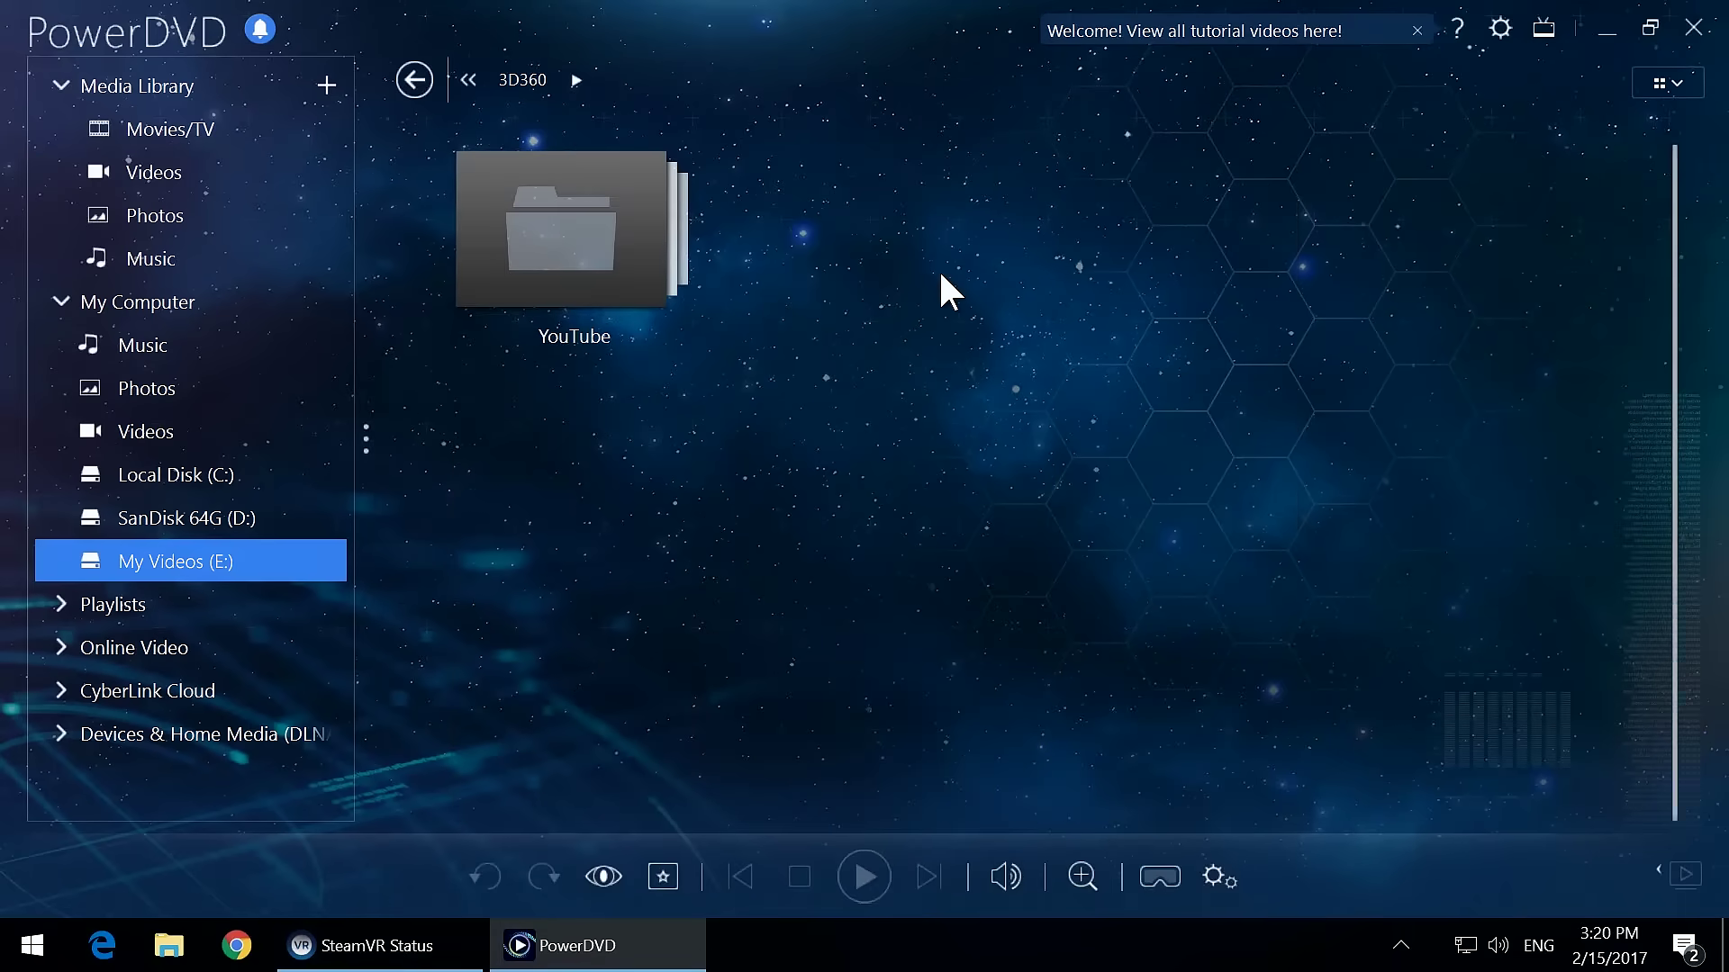
pyautogui.doubleClick(662, 257)
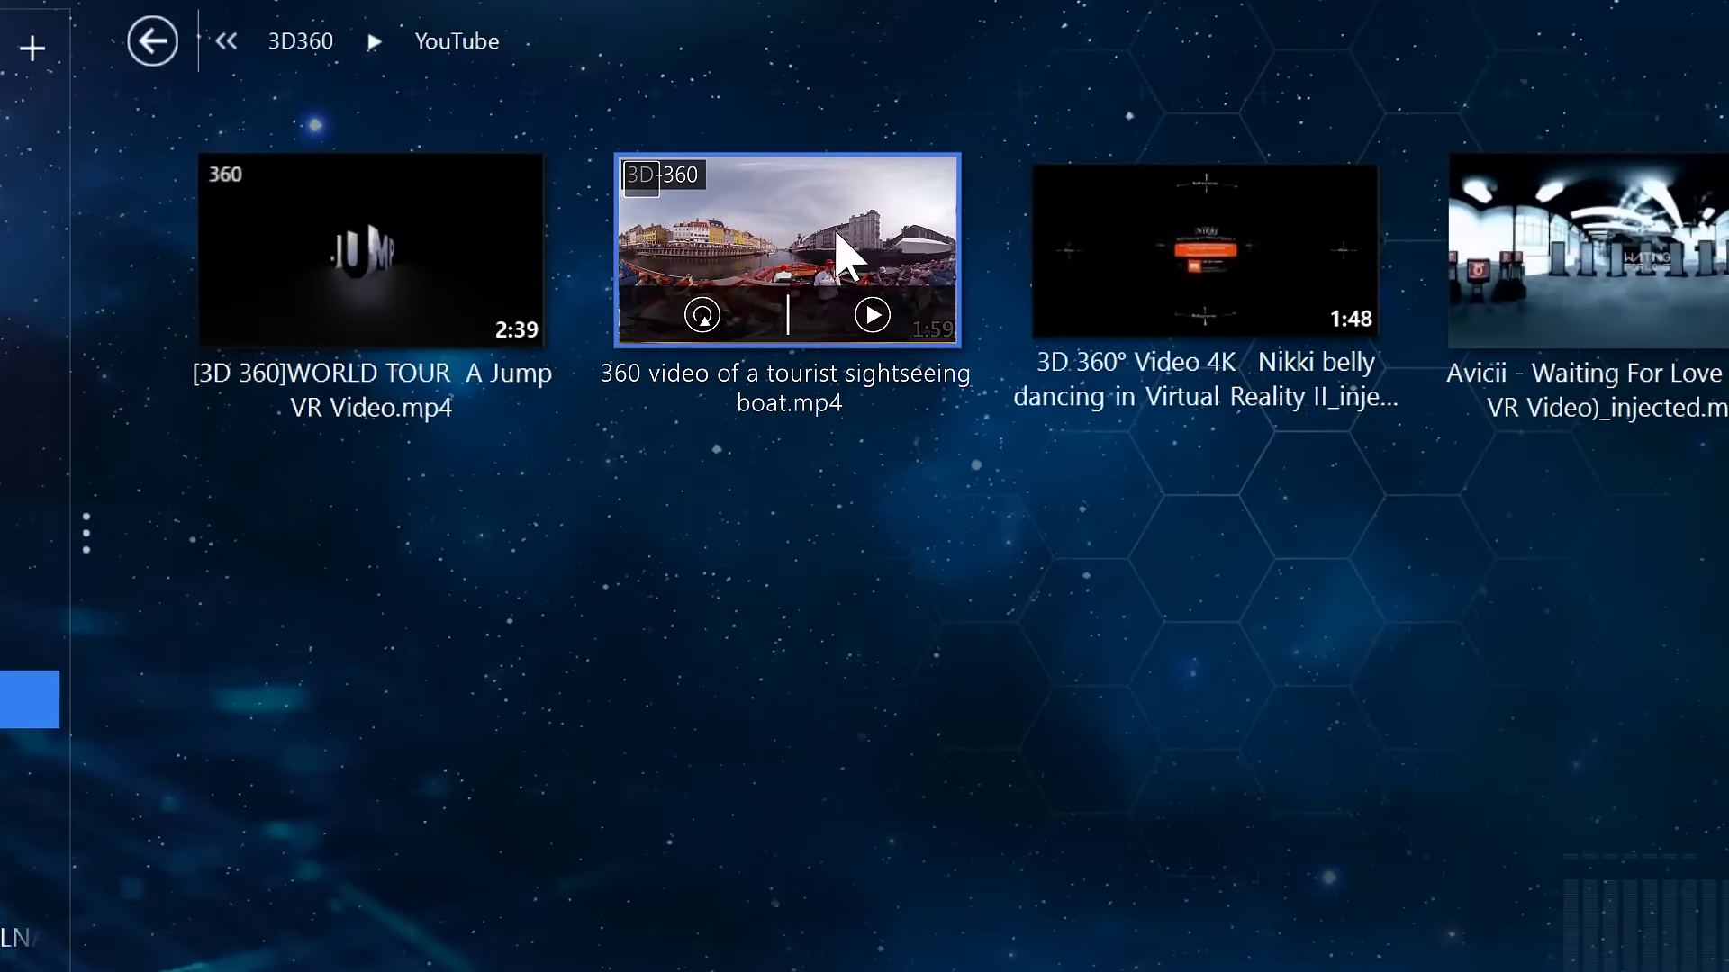
pyautogui.rightClick(883, 224)
pyautogui.moveTo(926, 310)
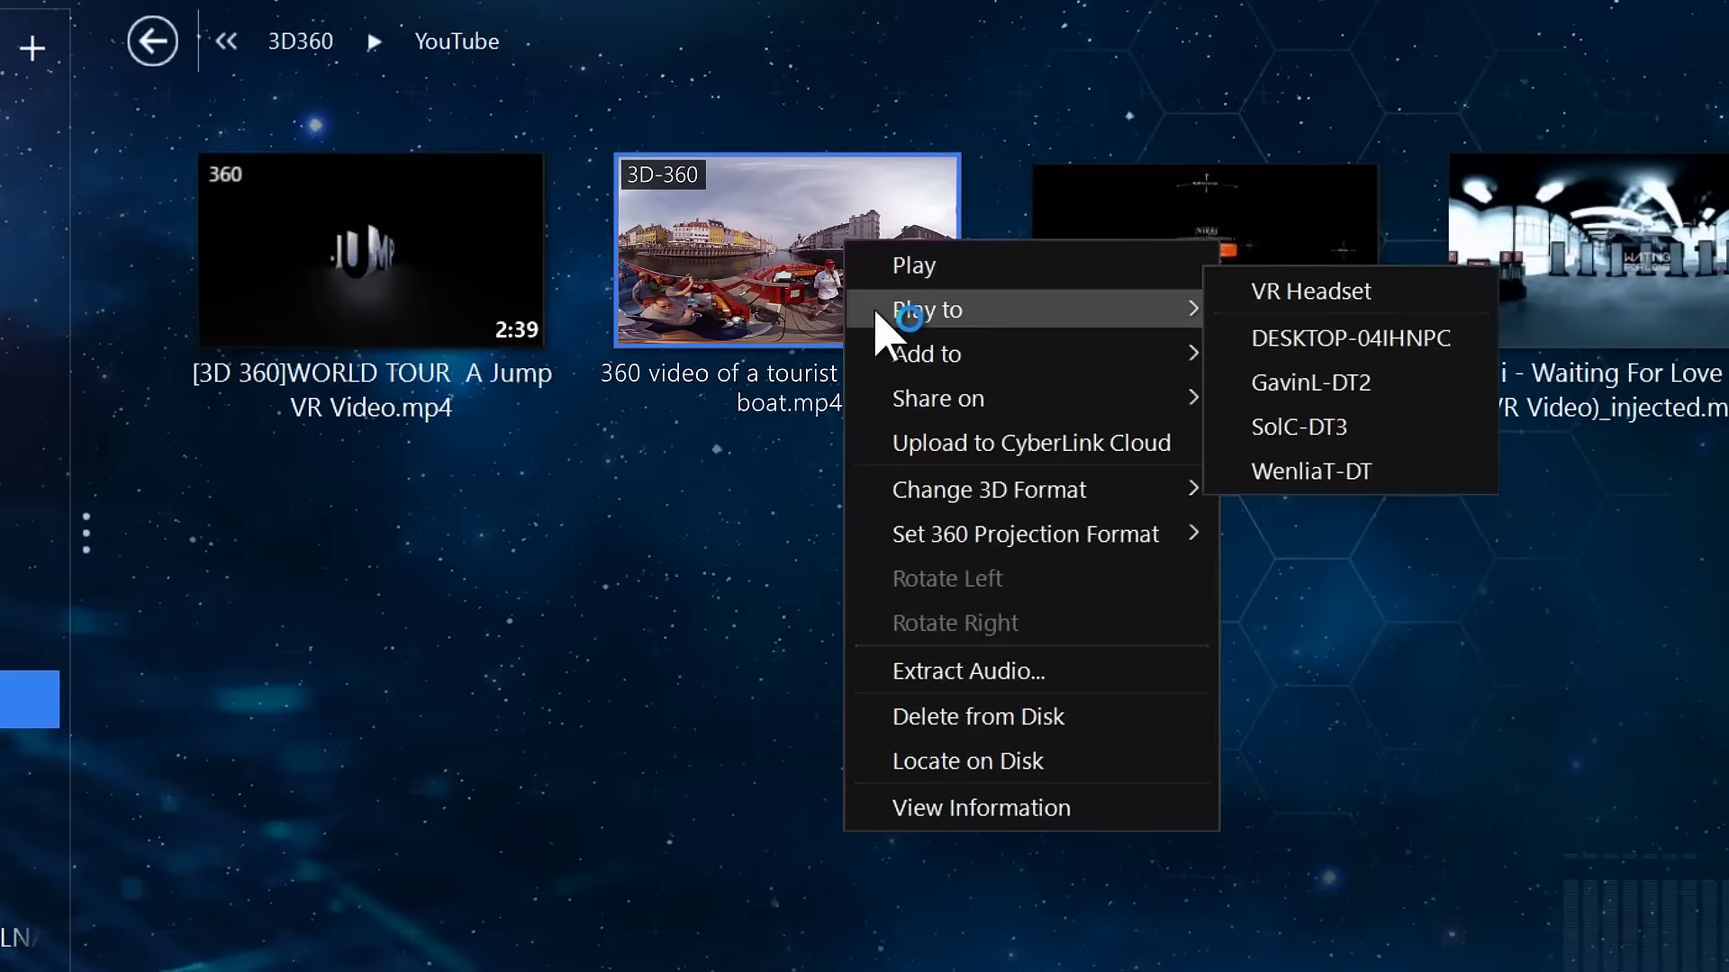
pyautogui.click(1416, 311)
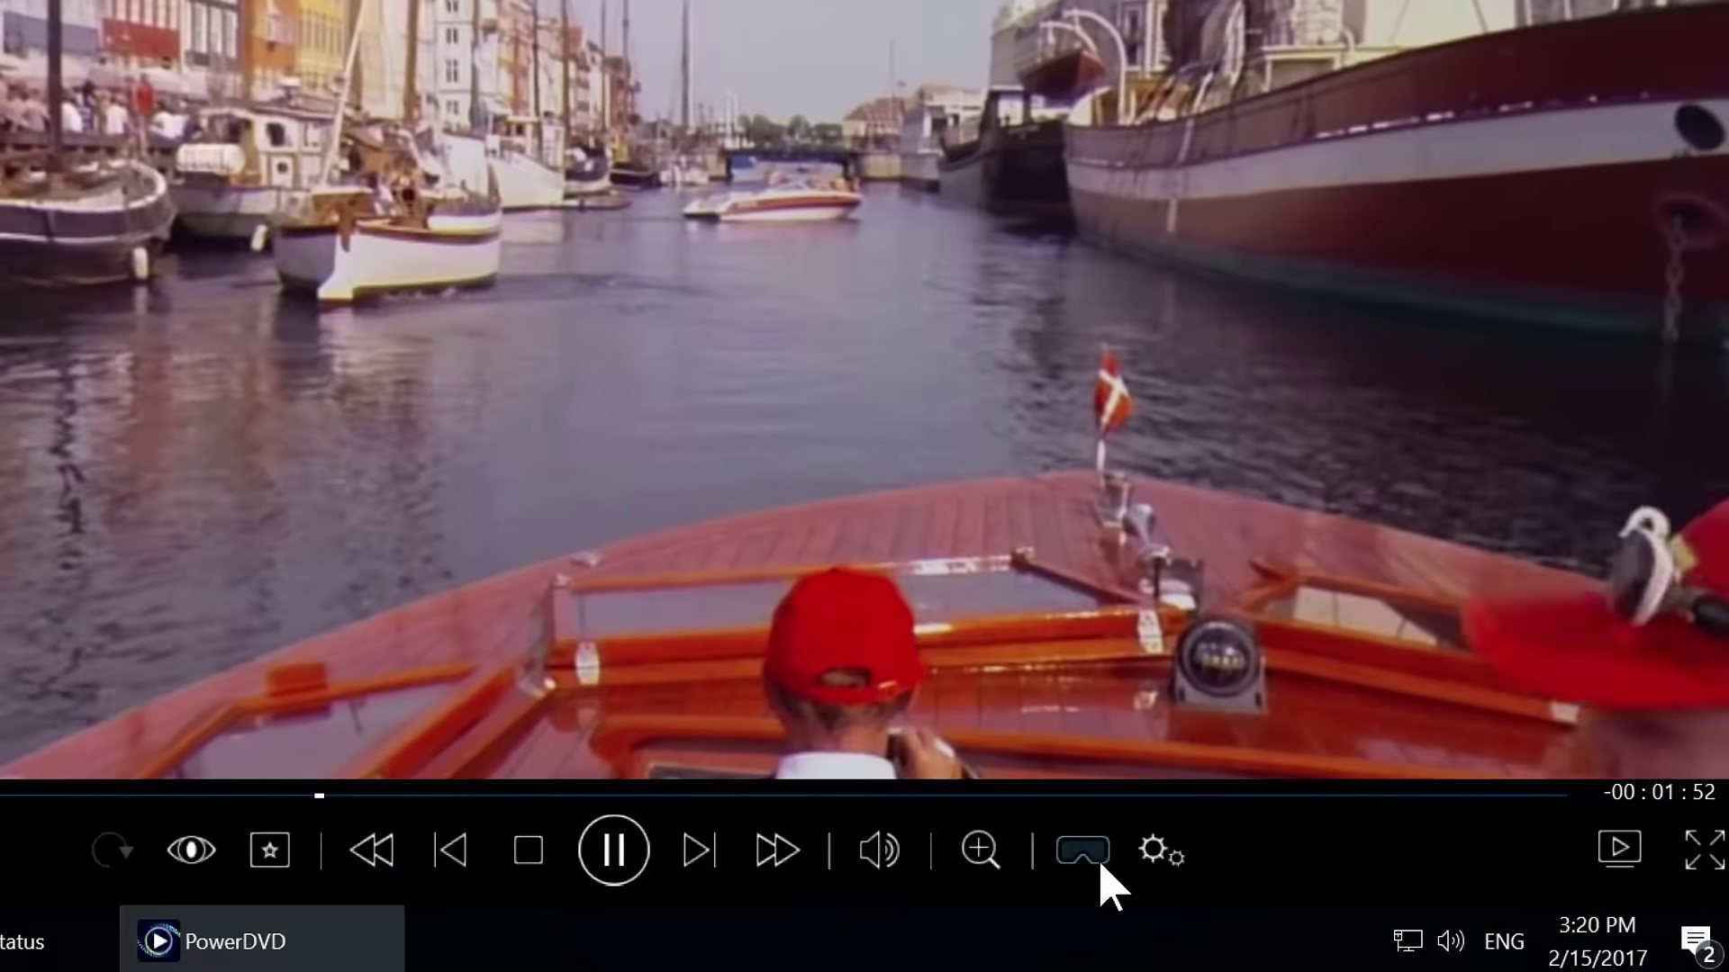
# Switch the boat video to VR Headset output, mirroring the VR view in the PowerDVD window.
pyautogui.click(1220, 877)
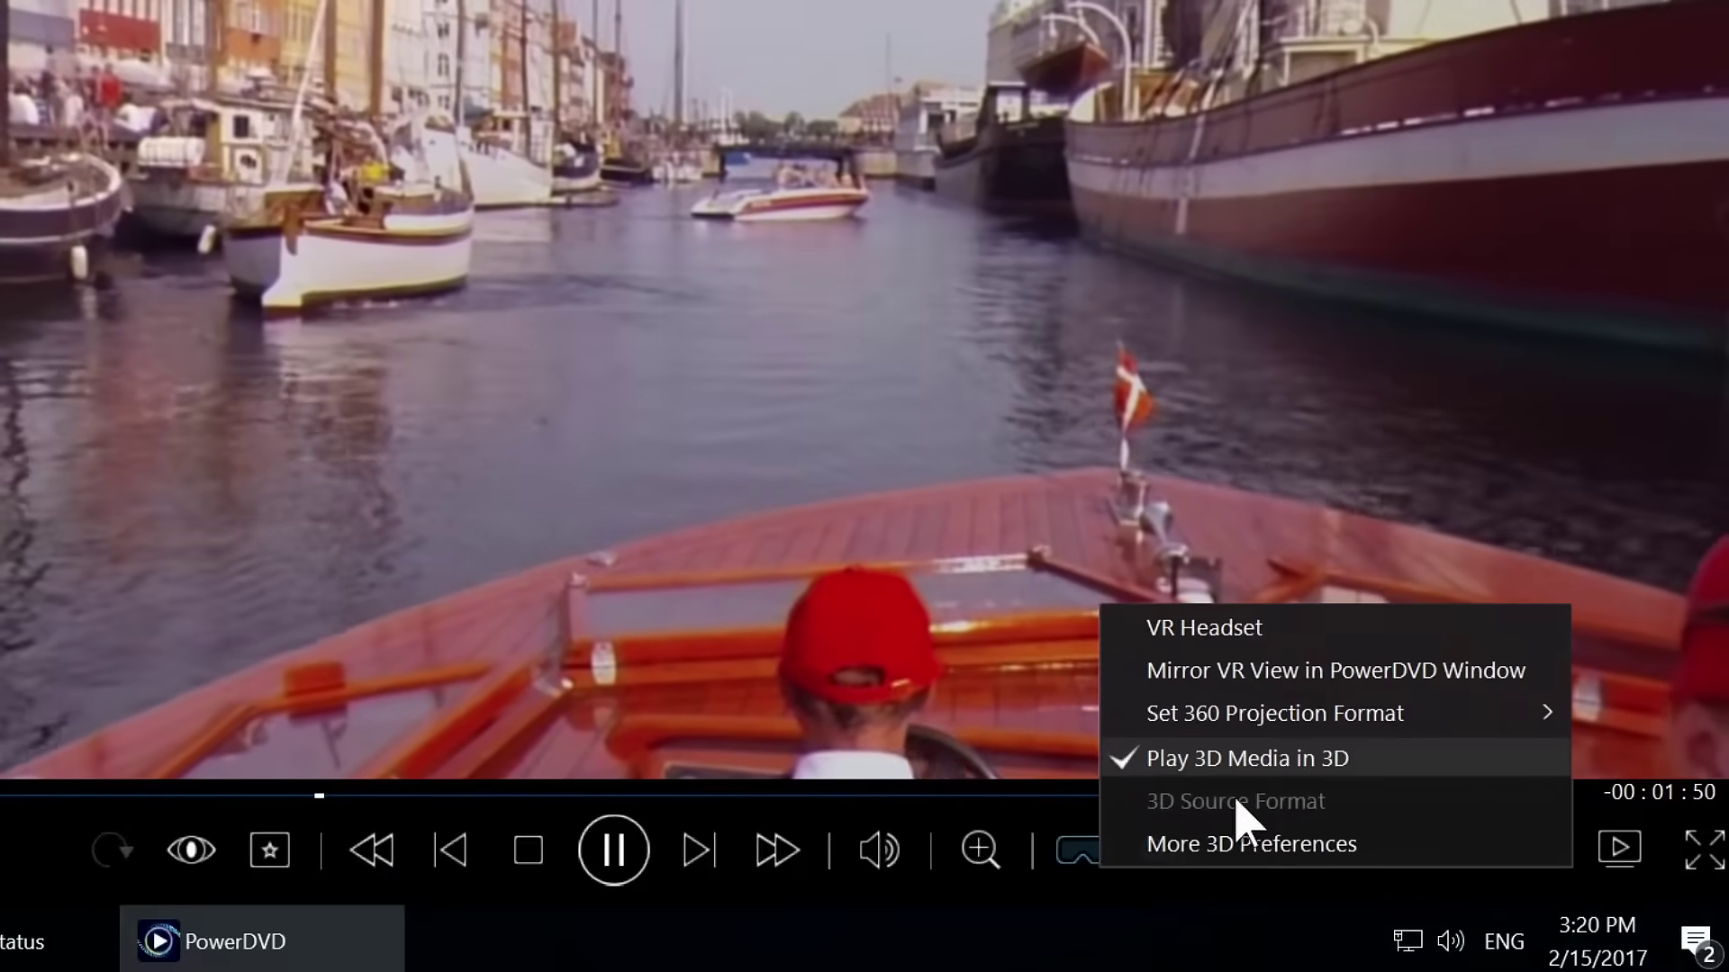
pyautogui.click(1355, 629)
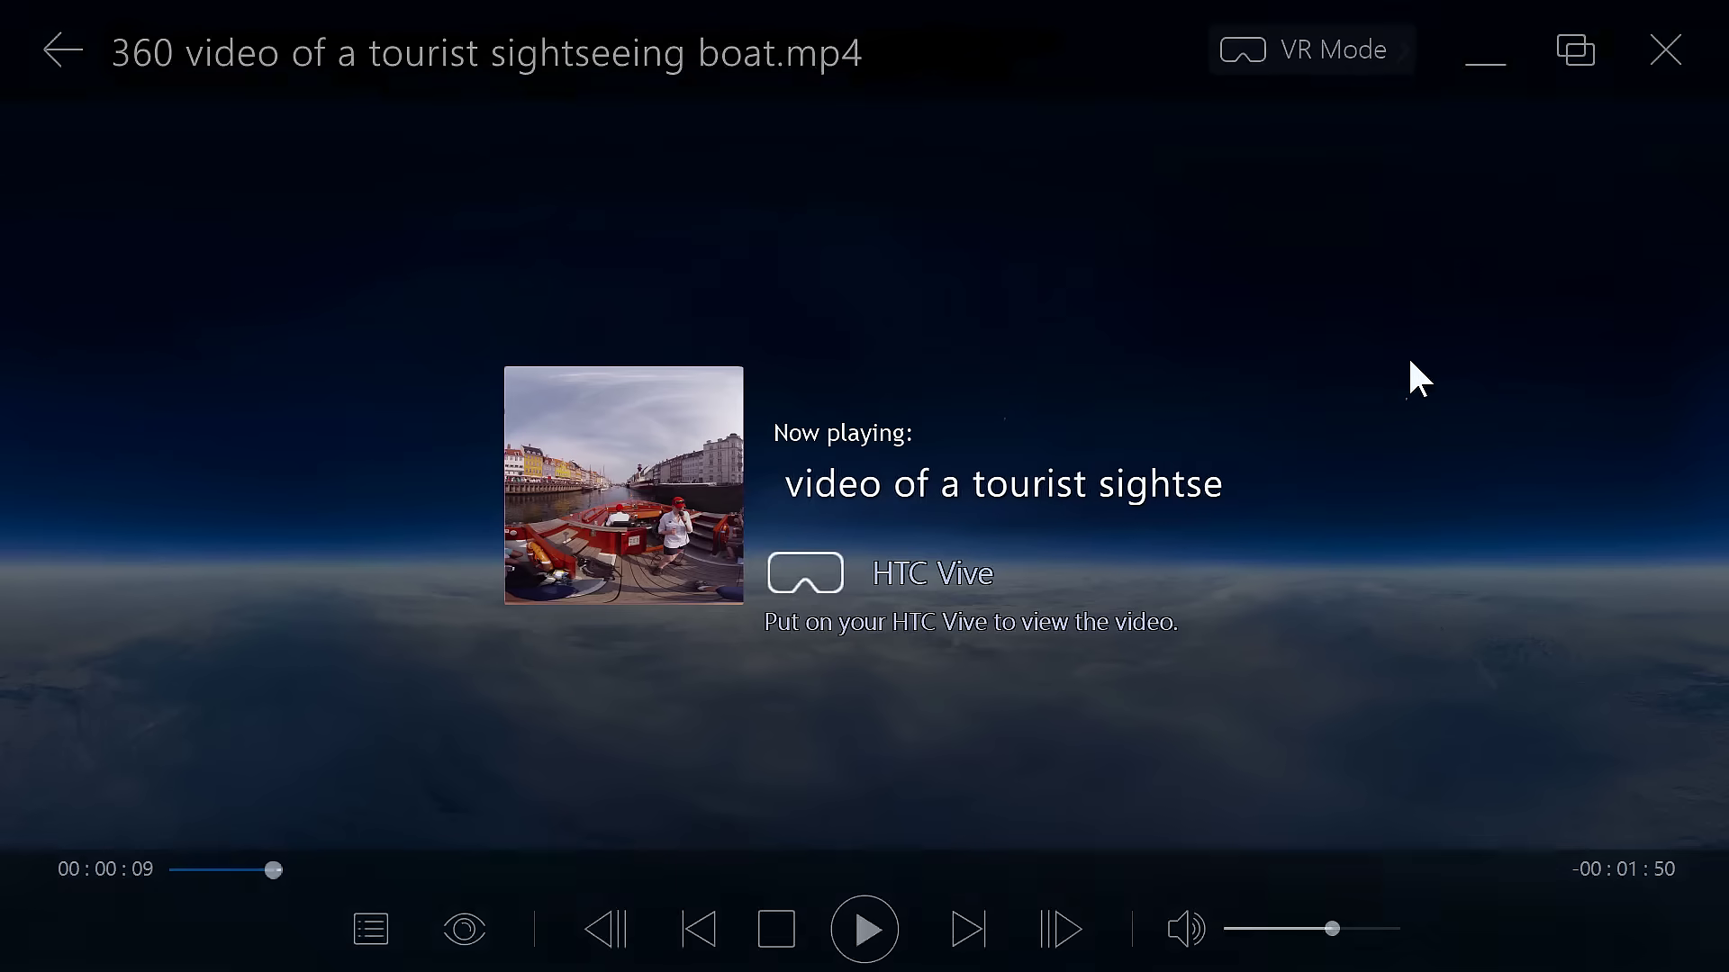
pyautogui.click(1374, 53)
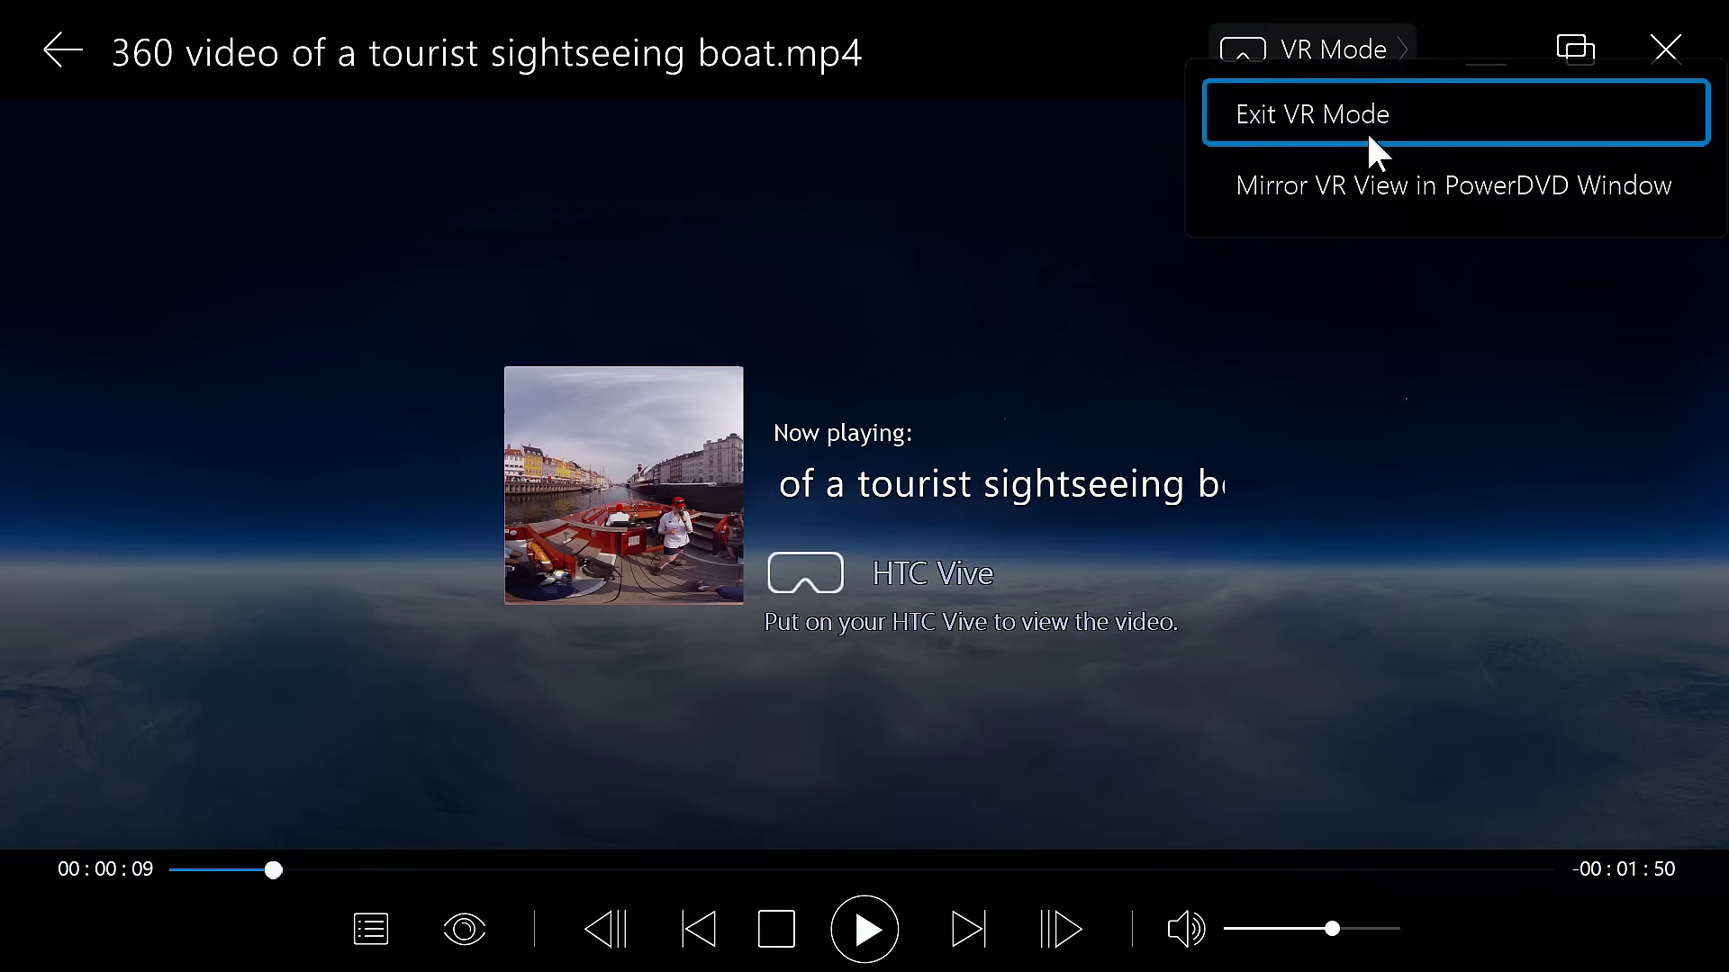
pyautogui.click(1350, 188)
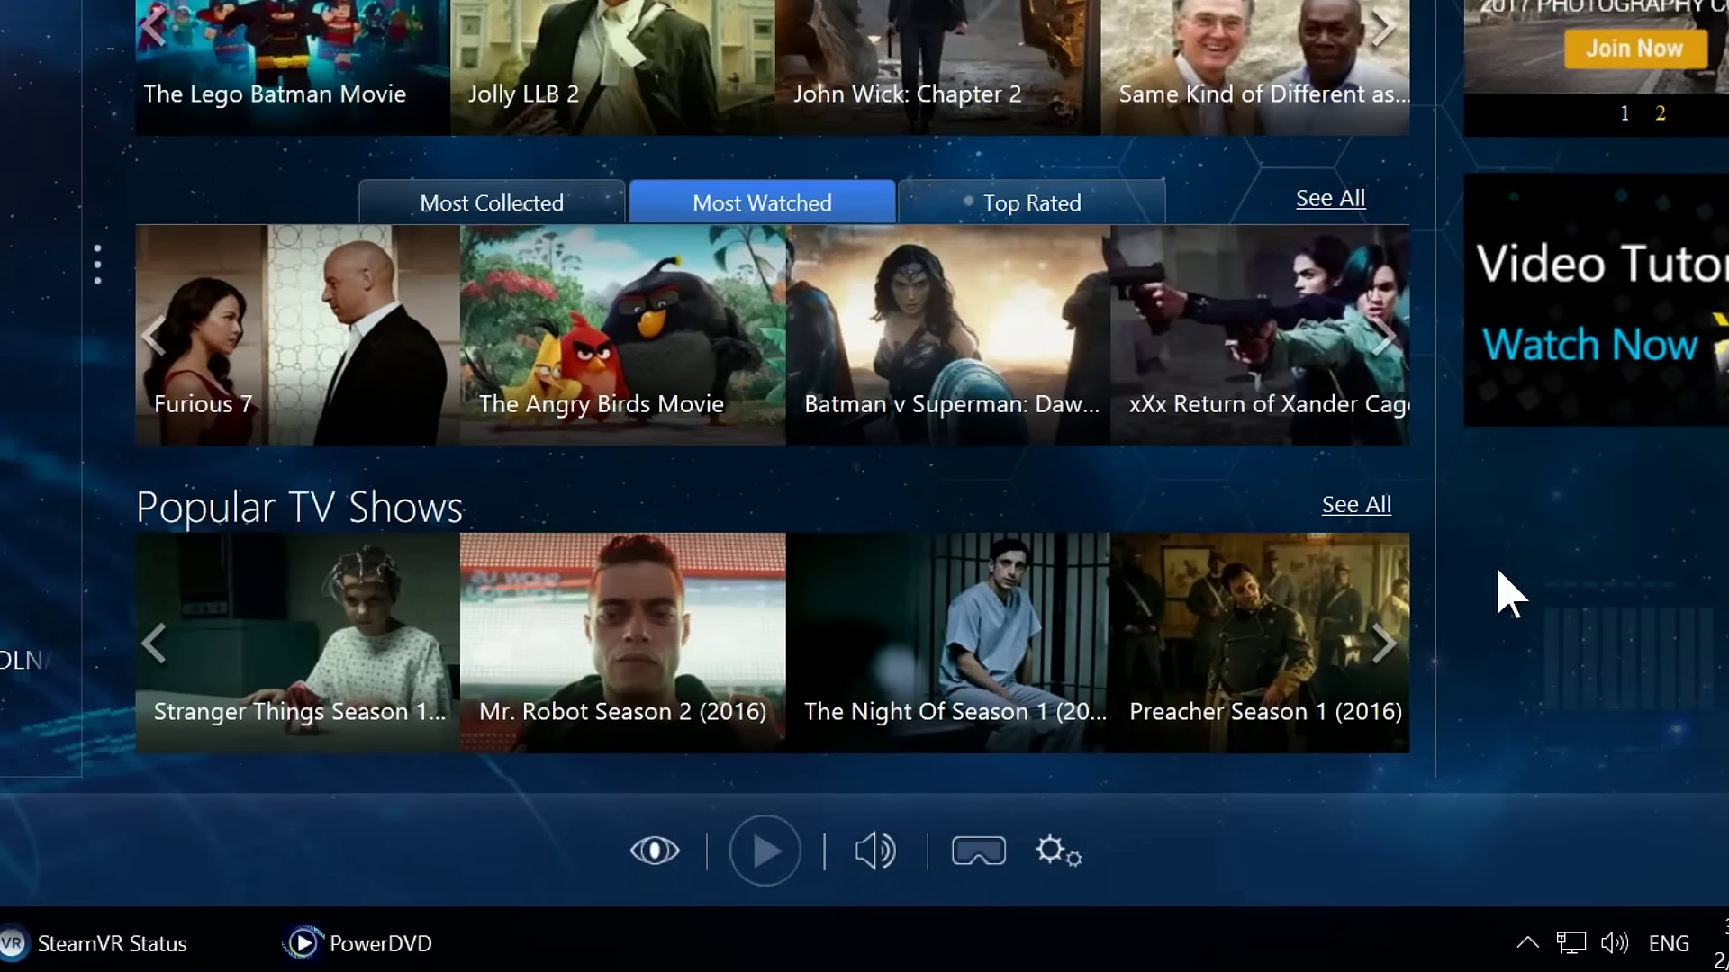
# Enter VR Mode from the home screen and move through the Recently Played titles.
pyautogui.click(975, 850)
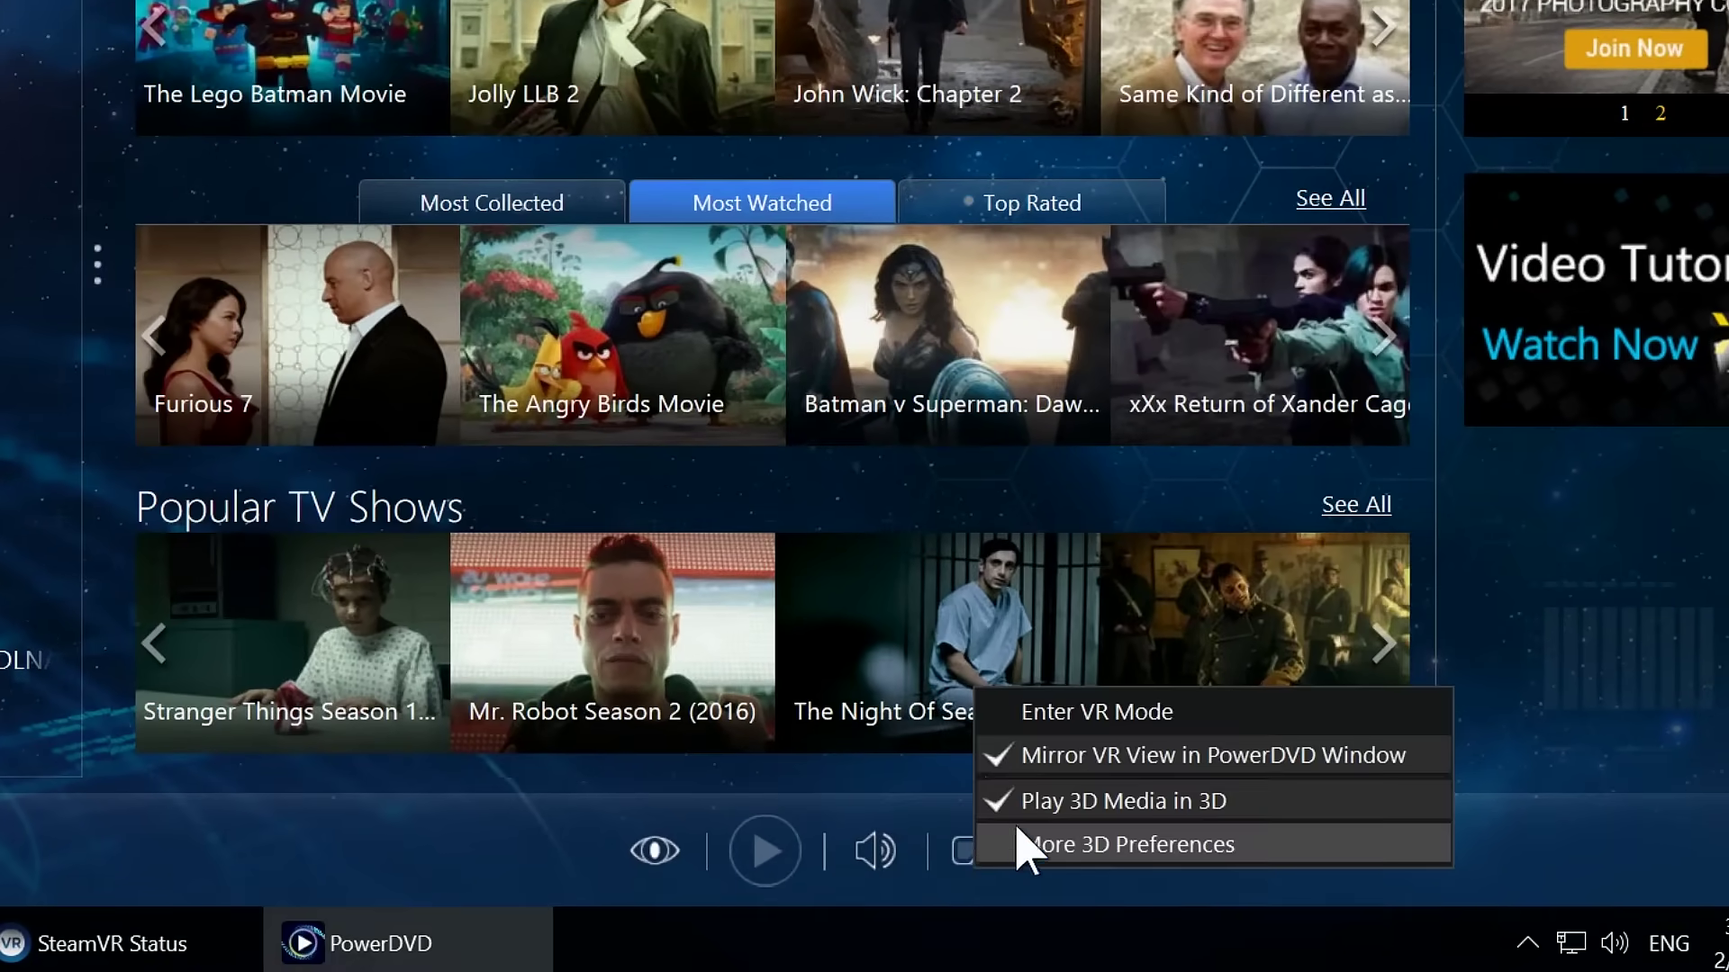
pyautogui.click(1096, 712)
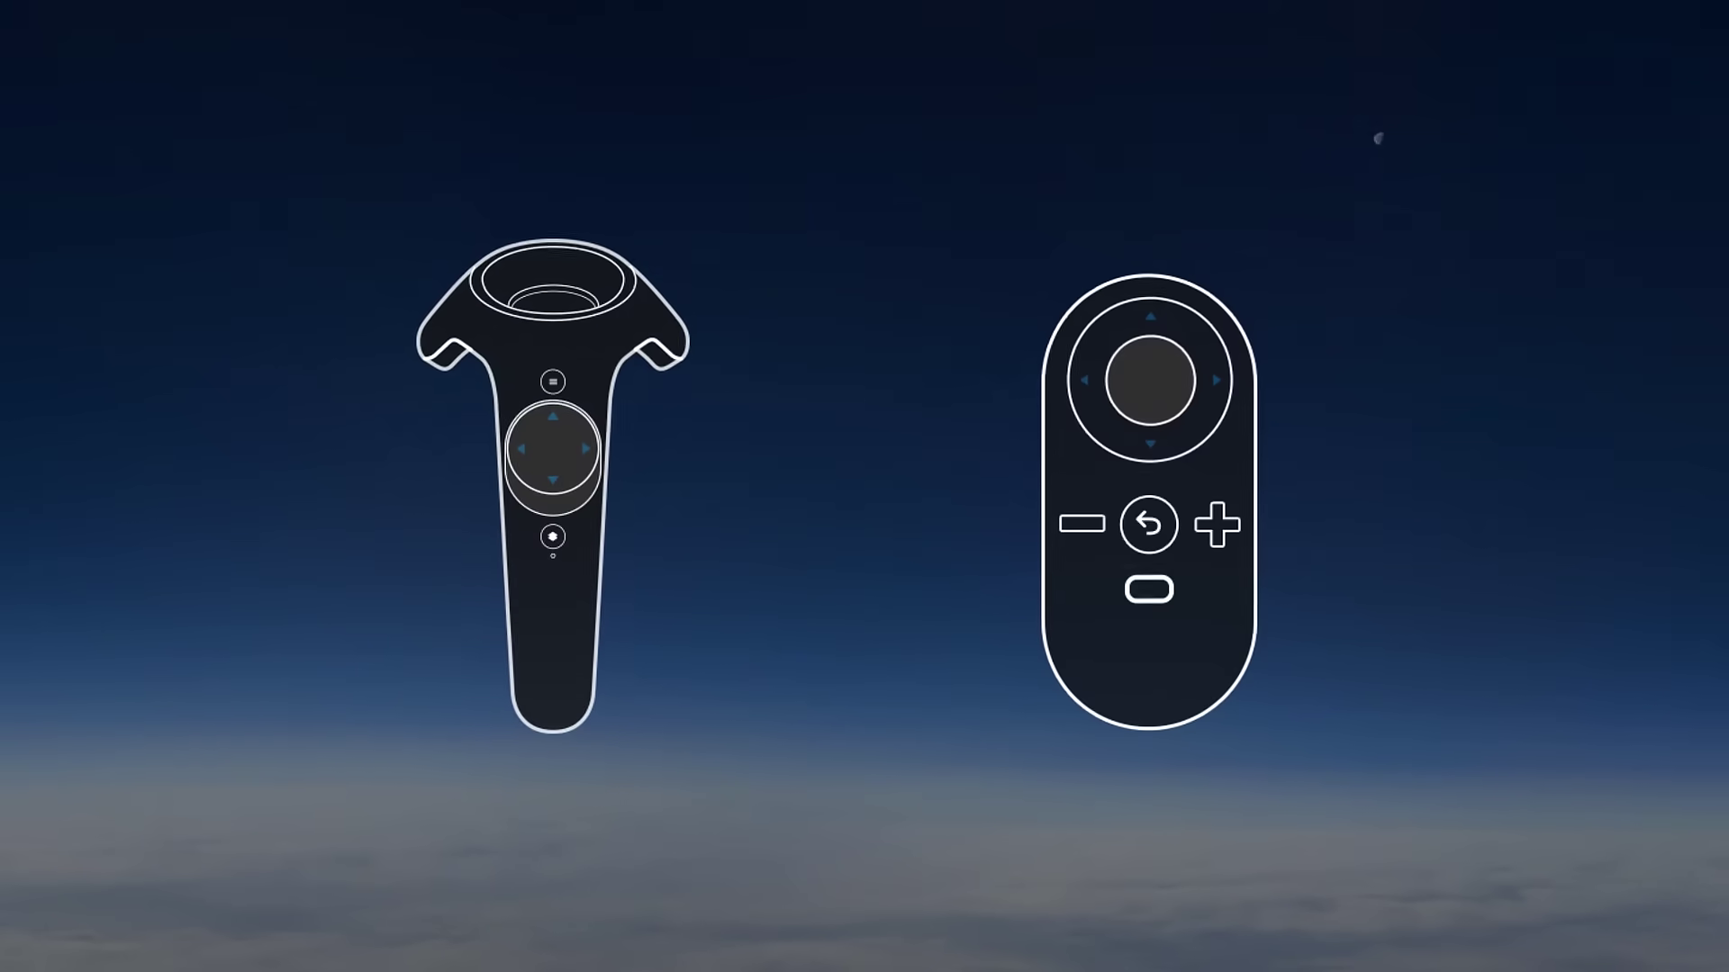
pyautogui.press('Right')
pyautogui.press('Right')
pyautogui.press('Right')
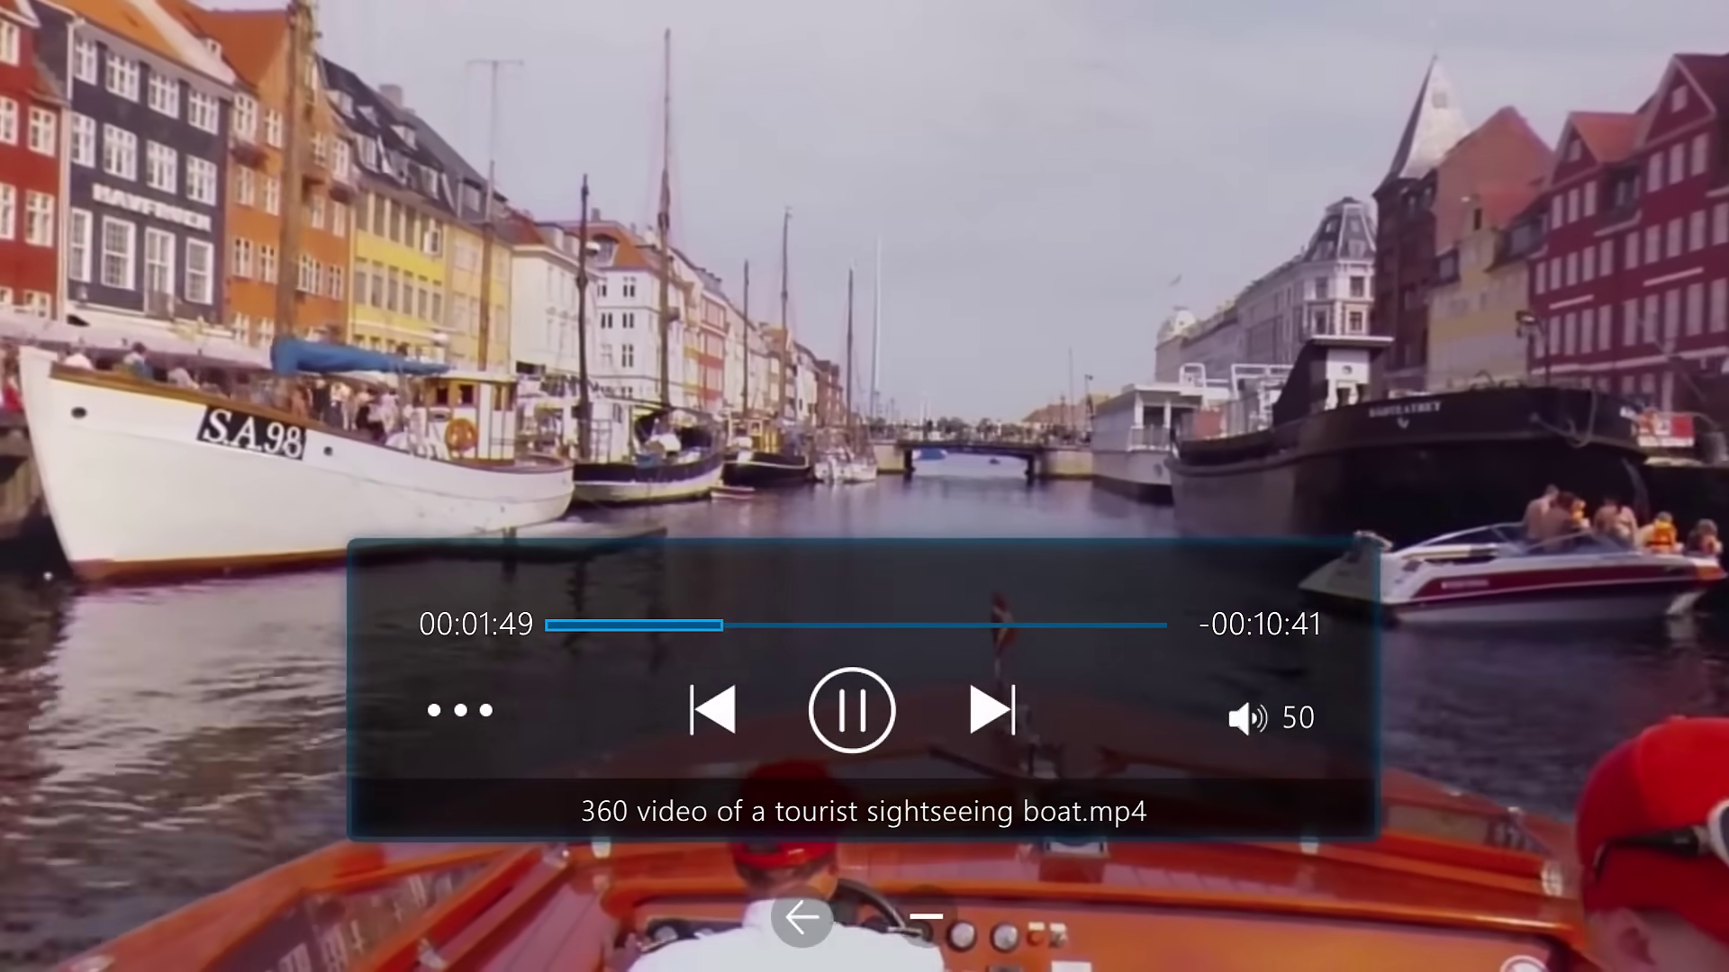
# Bring up the More Controls Subtitles language choices for the playing video.
pyautogui.press('Return')
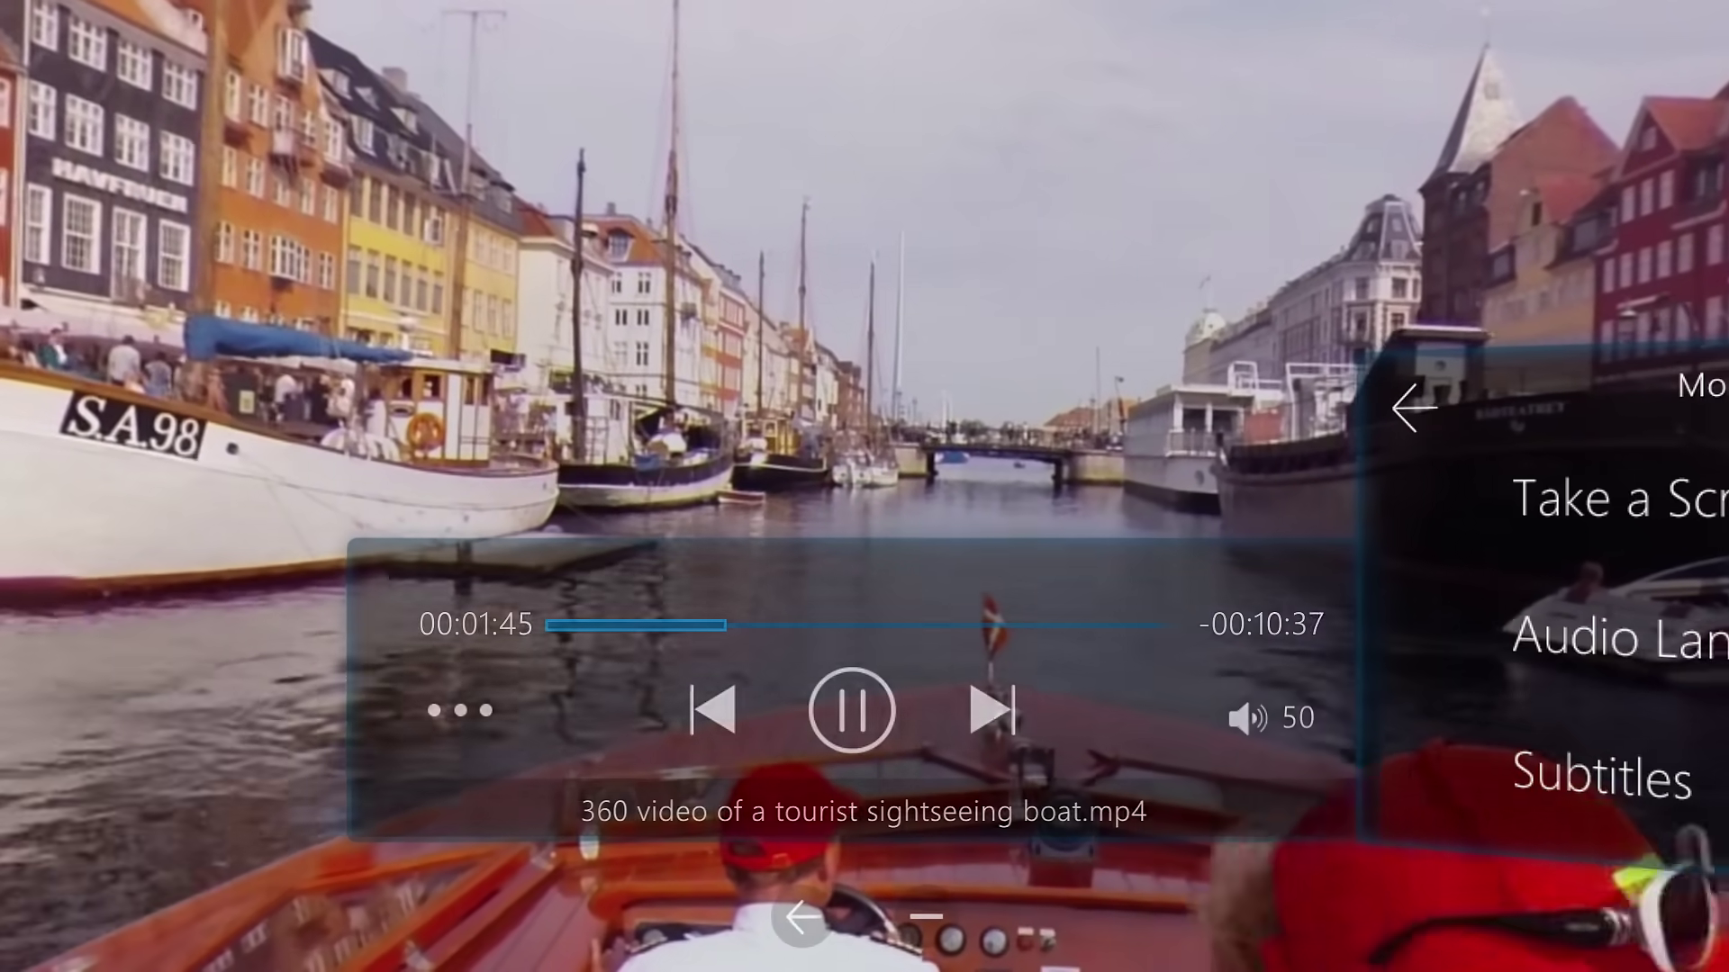
pyautogui.press('Down')
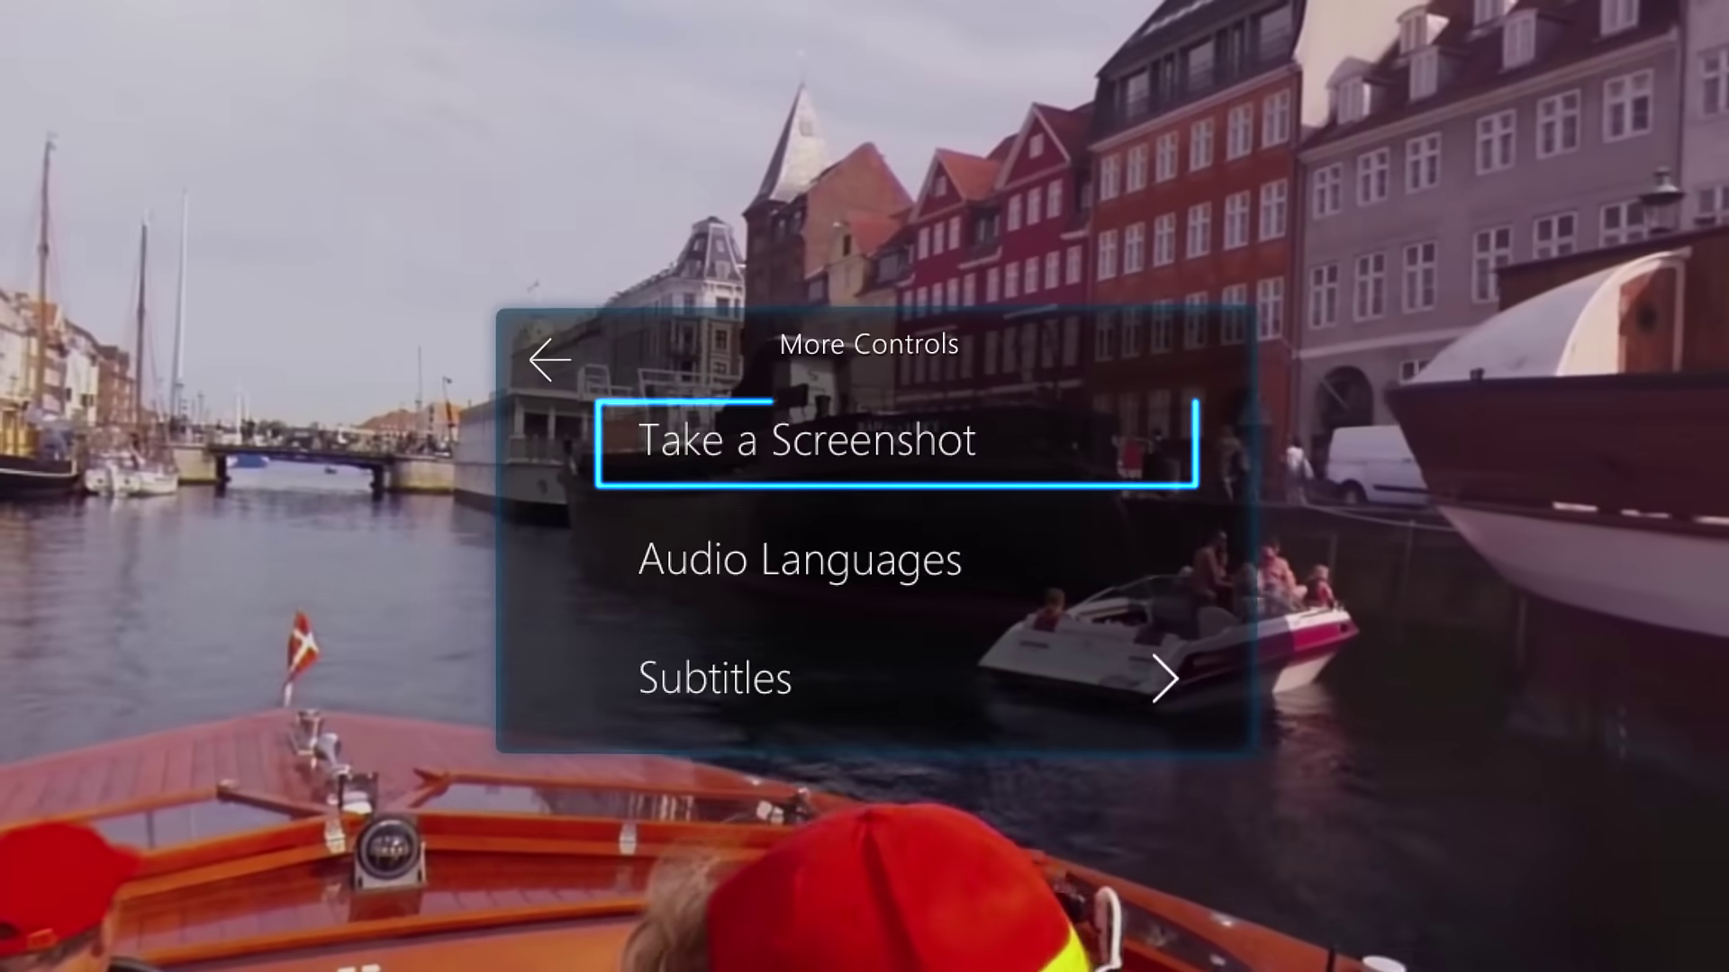
pyautogui.press('Down')
pyautogui.press('Down')
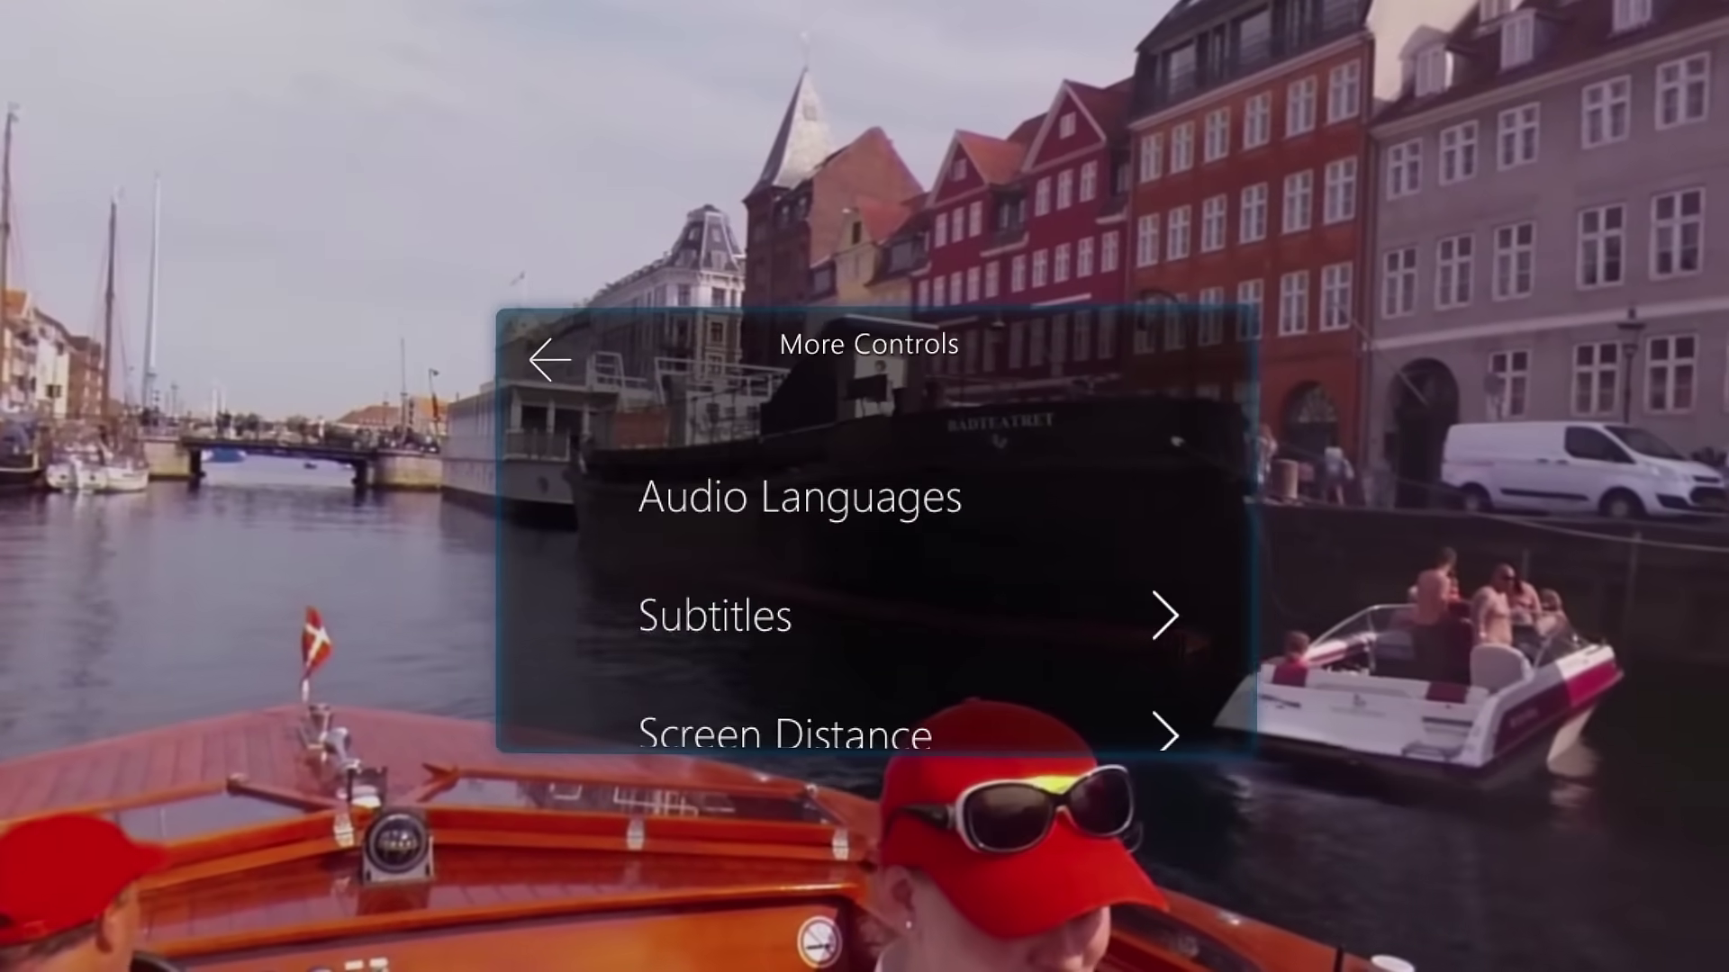
pyautogui.press('Return')
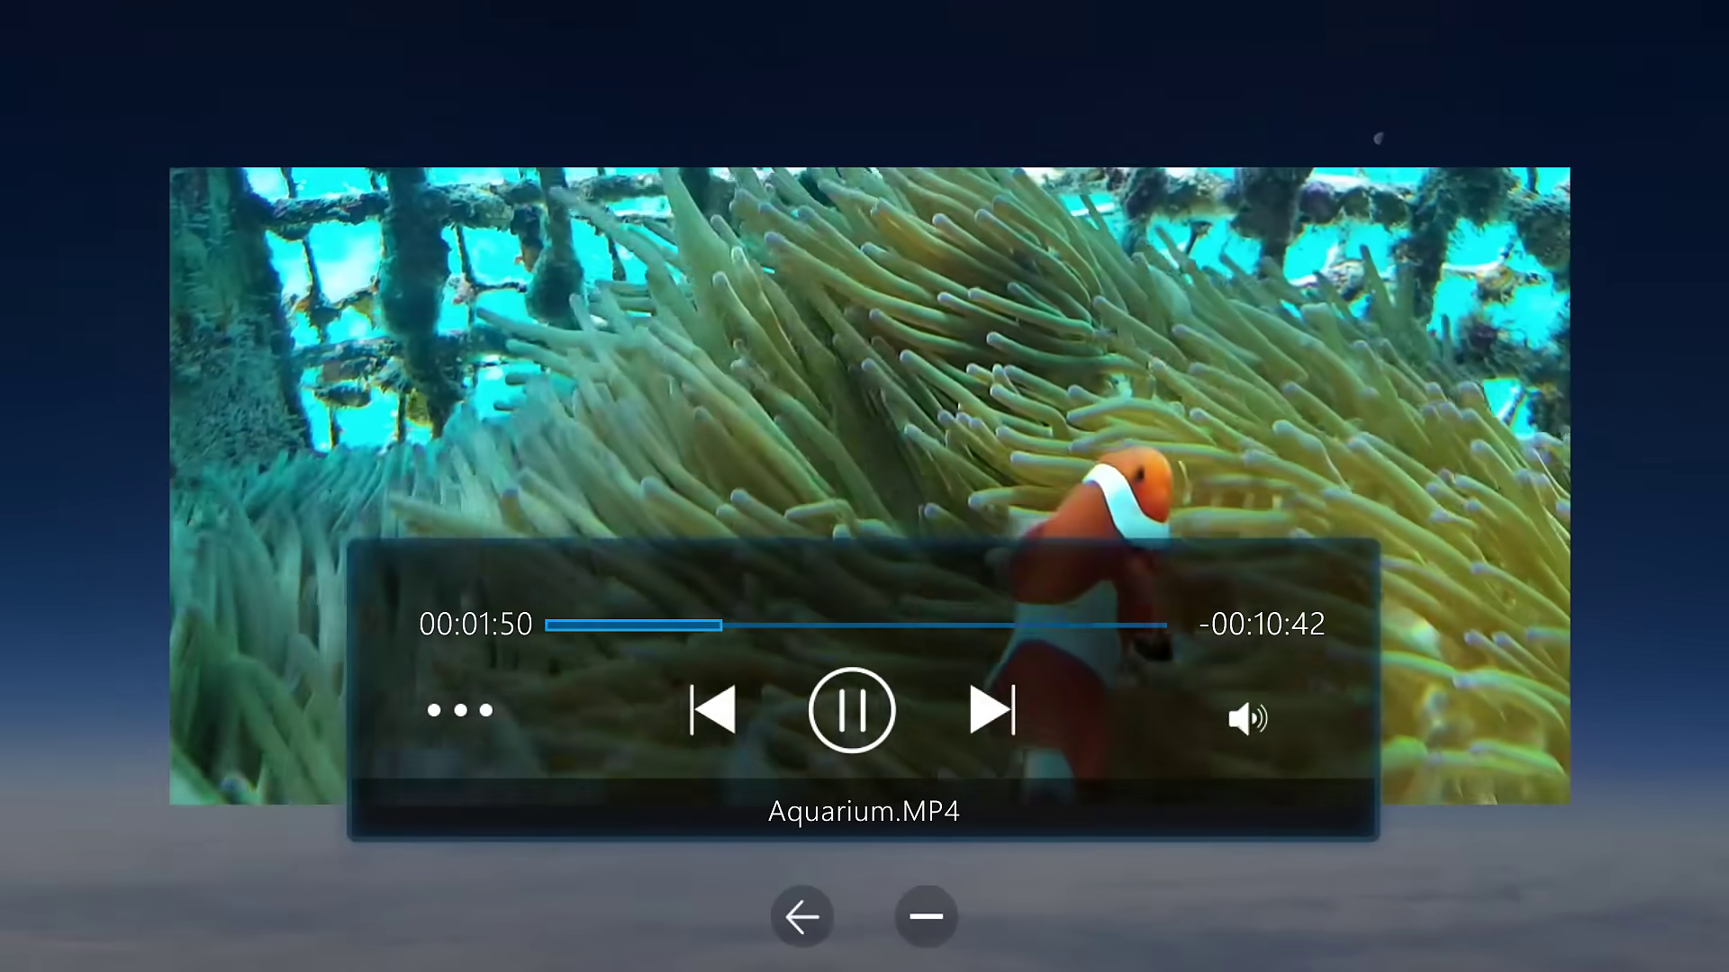
# Set Screen Distance to Medium for the playing Aquarium.MP4 video.
pyautogui.press('Left')
pyautogui.press('Return')
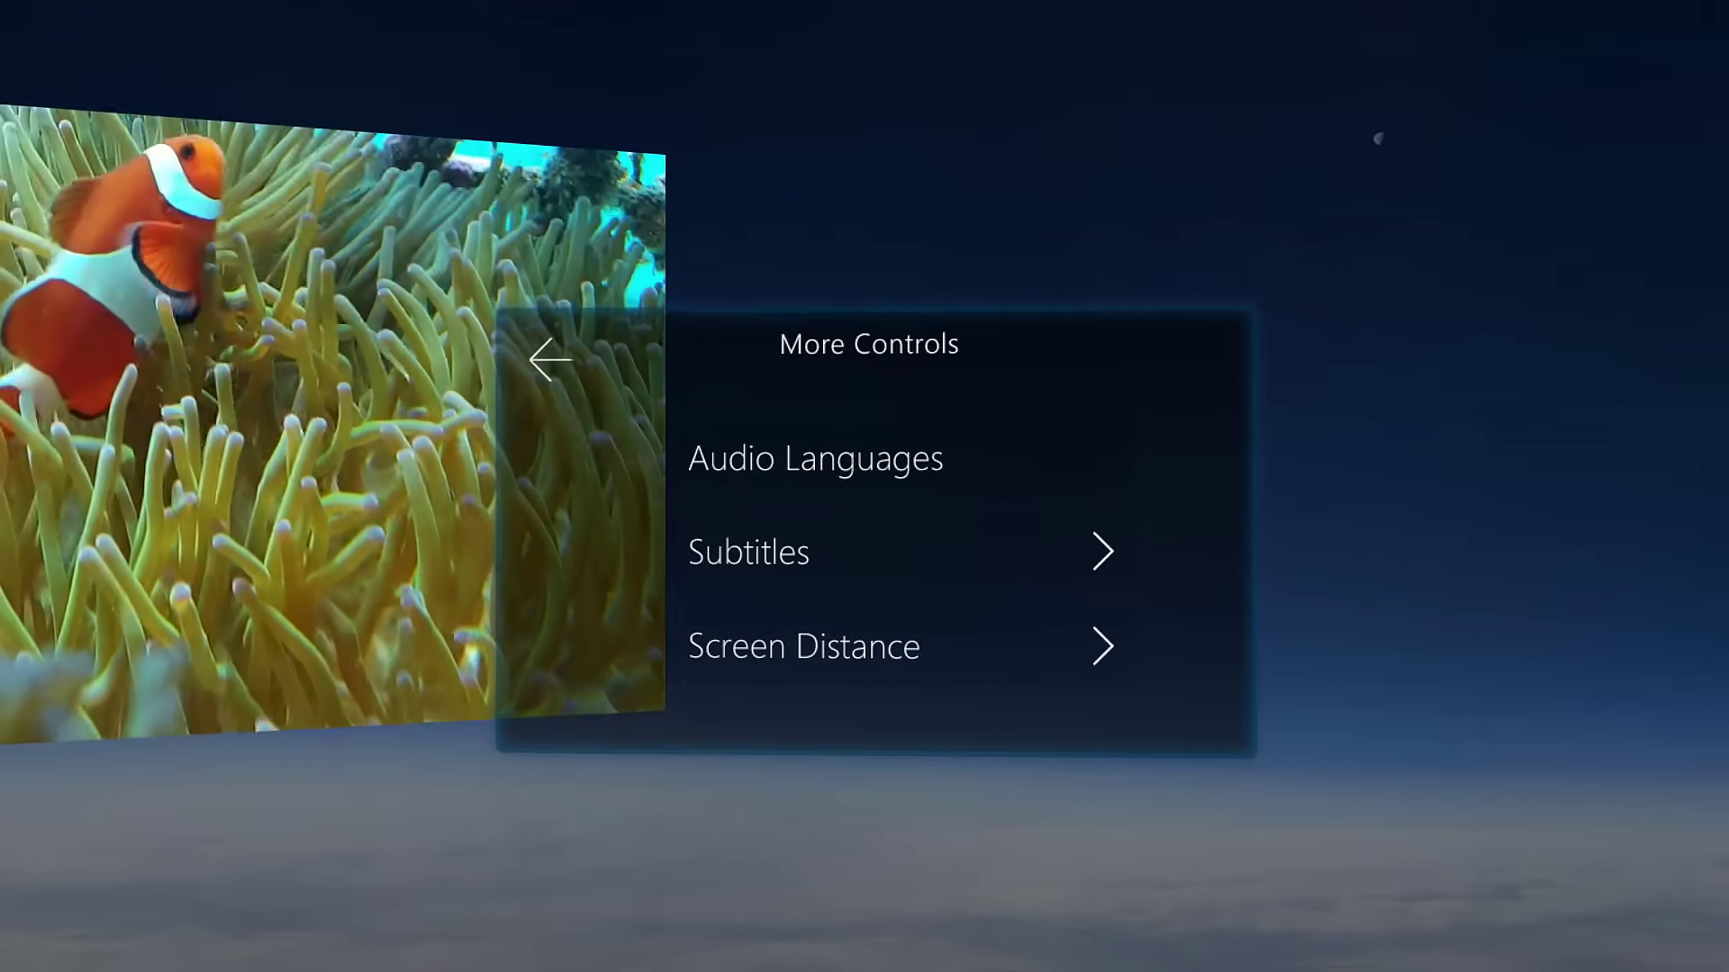
pyautogui.press('Down')
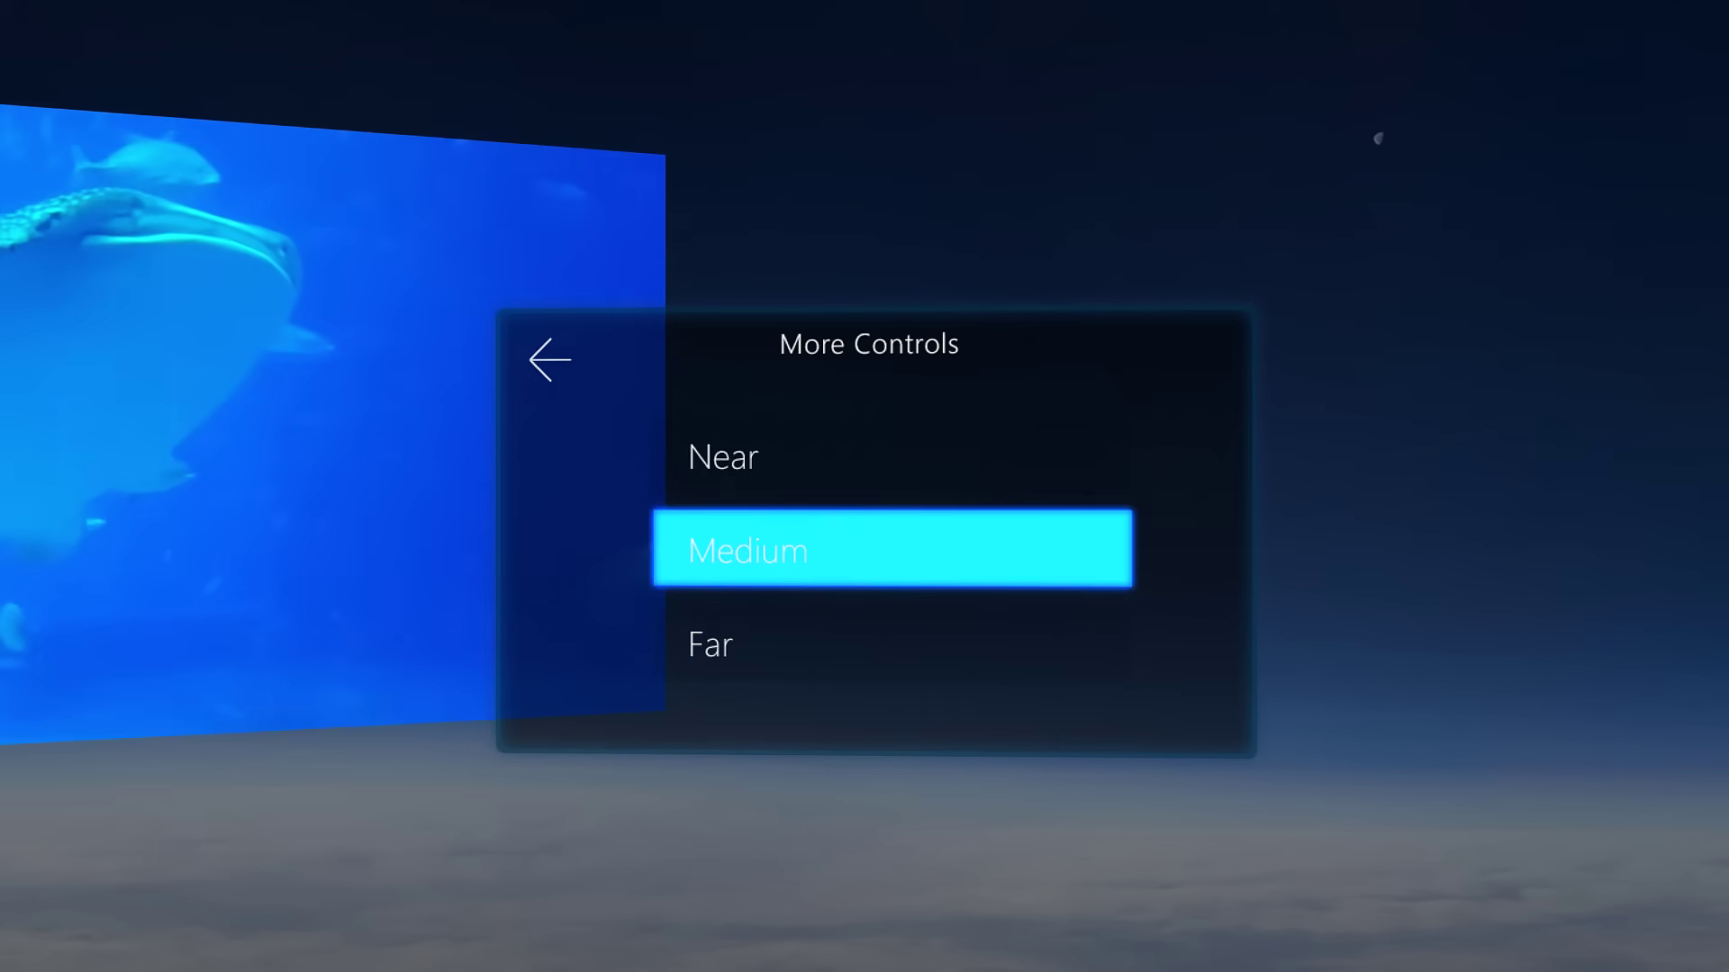
pyautogui.press('Return')
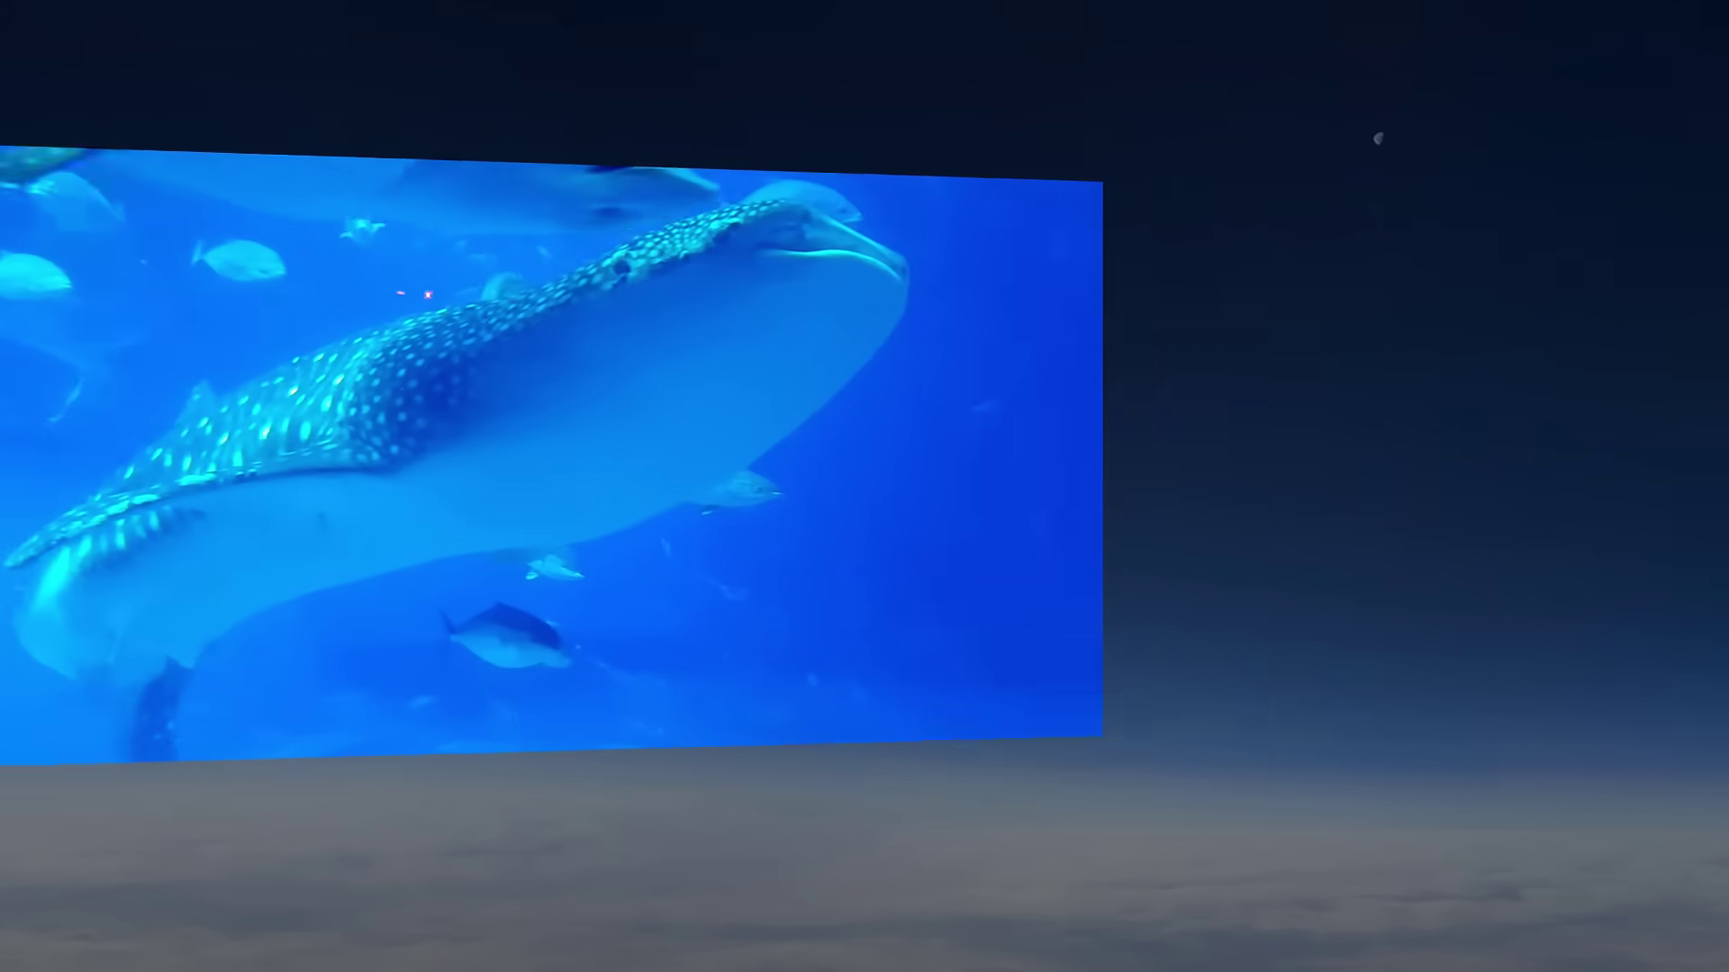